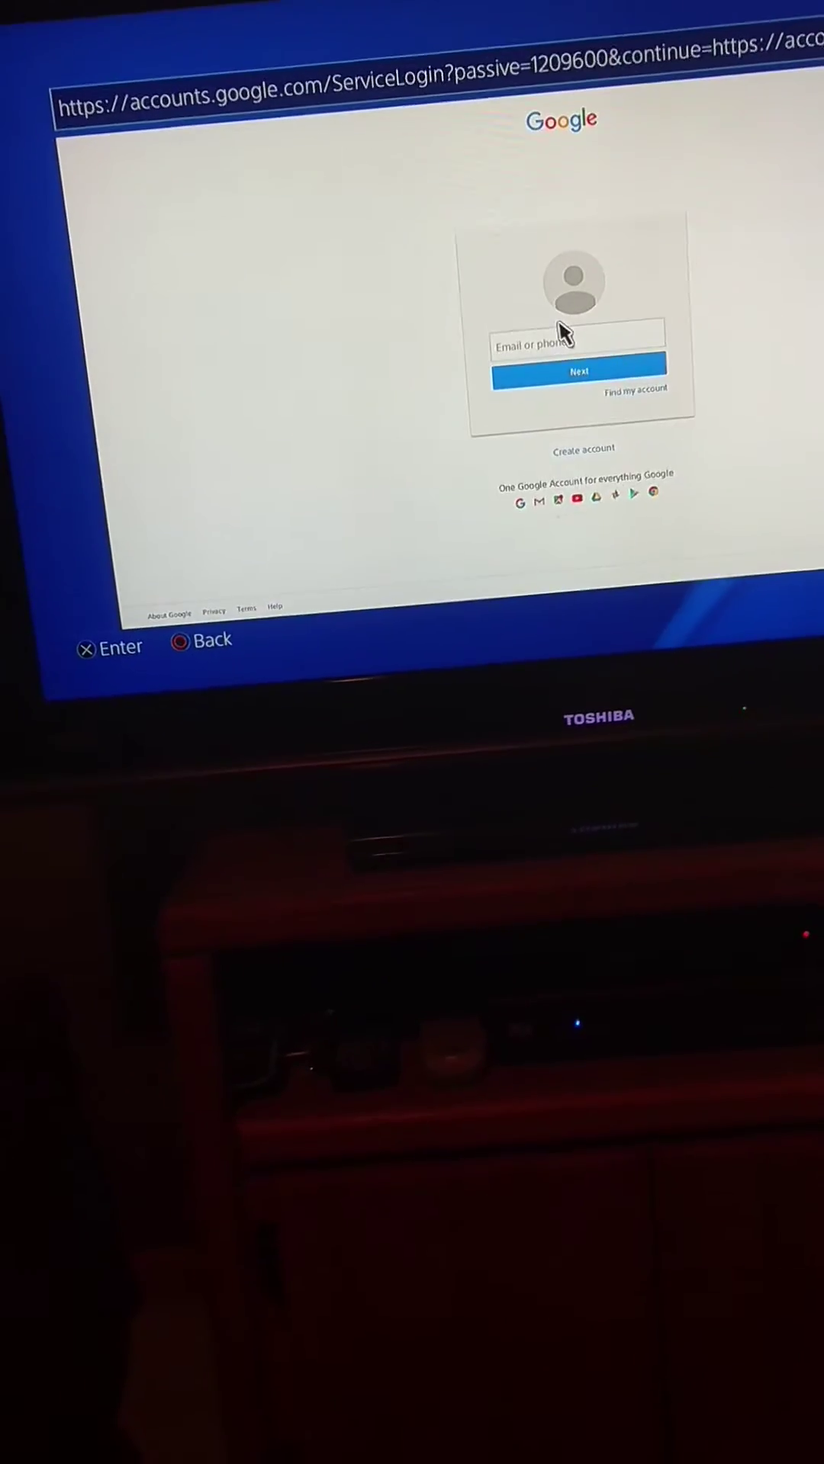
- Enter the Gmail address using keyboard suggestions and submit it to reach the password page
{"action": "left_click", "coordinate": [545, 343]}
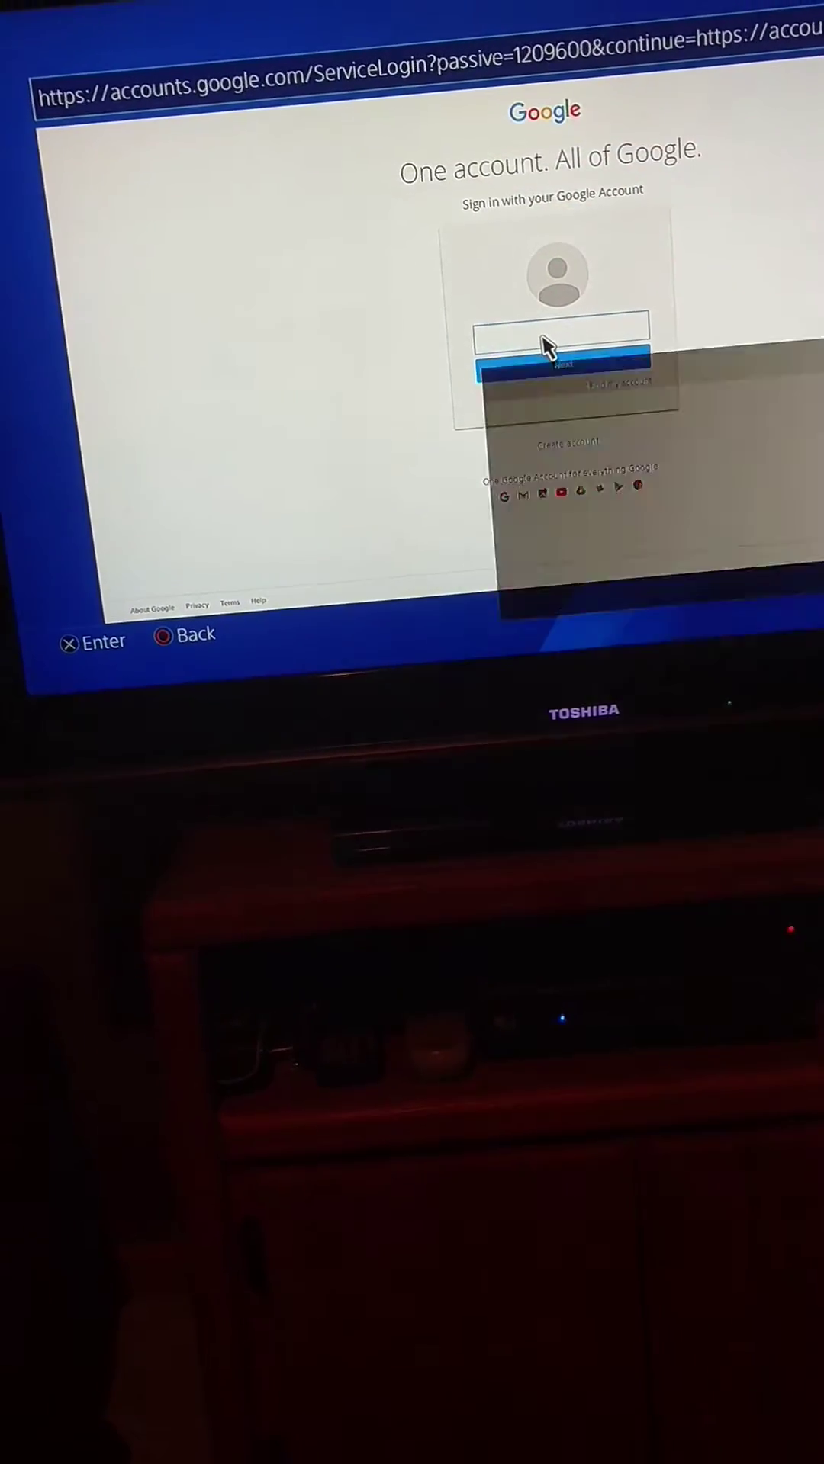
{"action": "key", "text": "Left"}
{"action": "key", "text": "Left"}
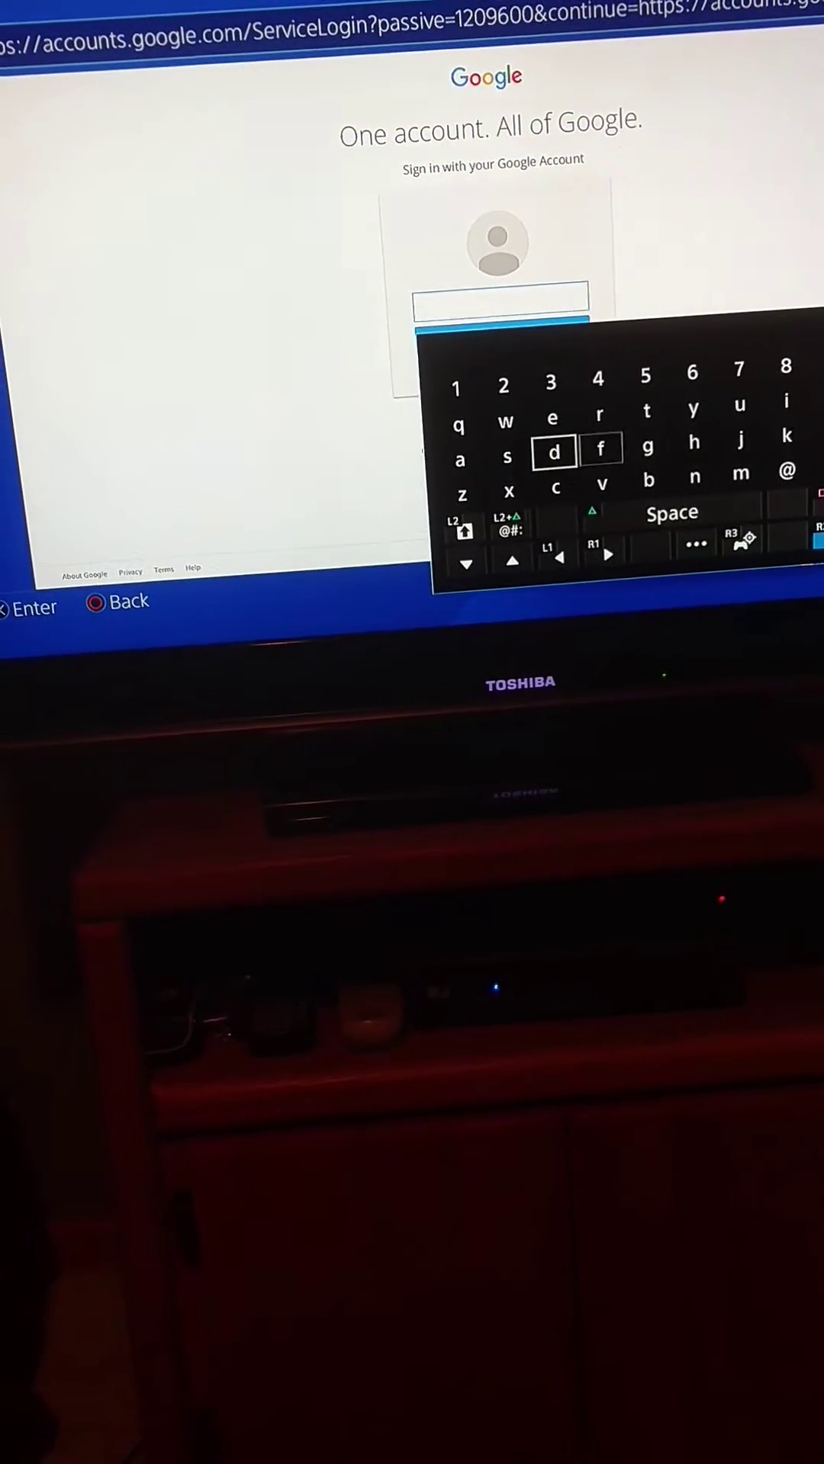
{"action": "key", "text": "Up"}
{"action": "key", "text": "Up"}
{"action": "key", "text": "Up"}
{"action": "key", "text": "Left"}
{"action": "key", "text": "Return"}
{"action": "key", "text": "Up"}
{"action": "key", "text": "Return"}
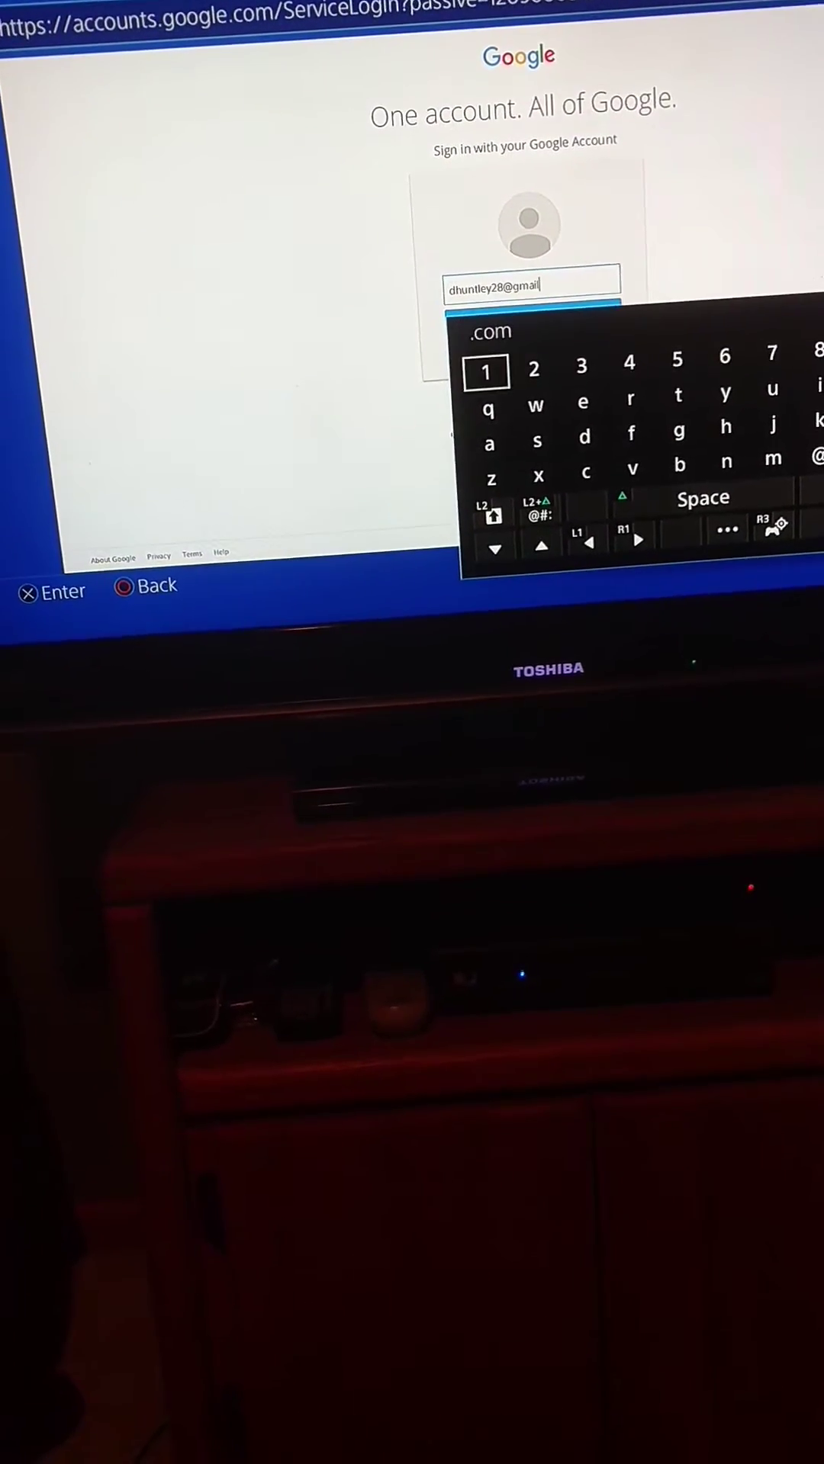
{"action": "key", "text": "Up"}
{"action": "key", "text": "Return"}
{"action": "key", "text": "Return"}
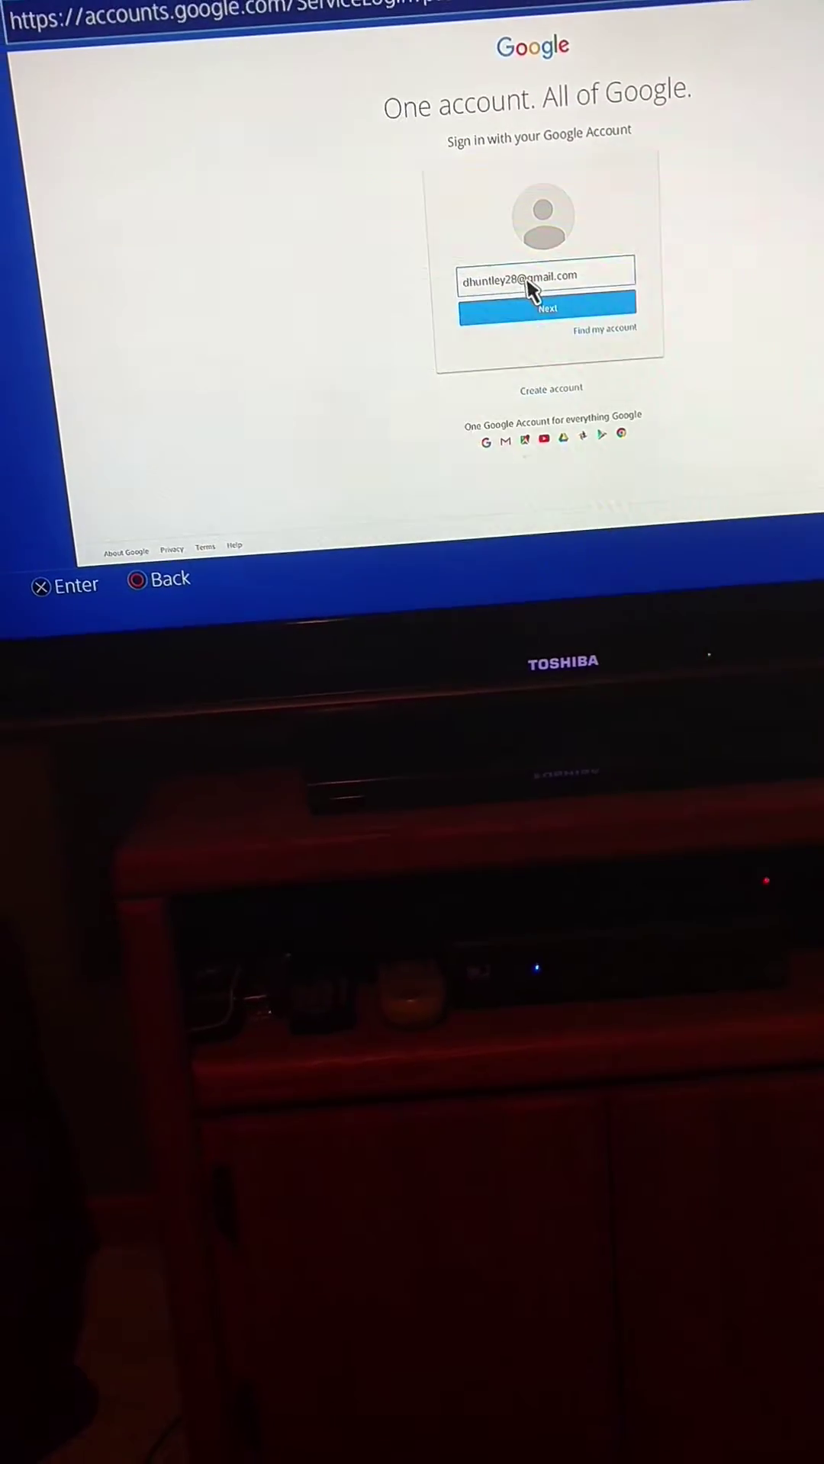
{"action": "left_click", "coordinate": [525, 304]}
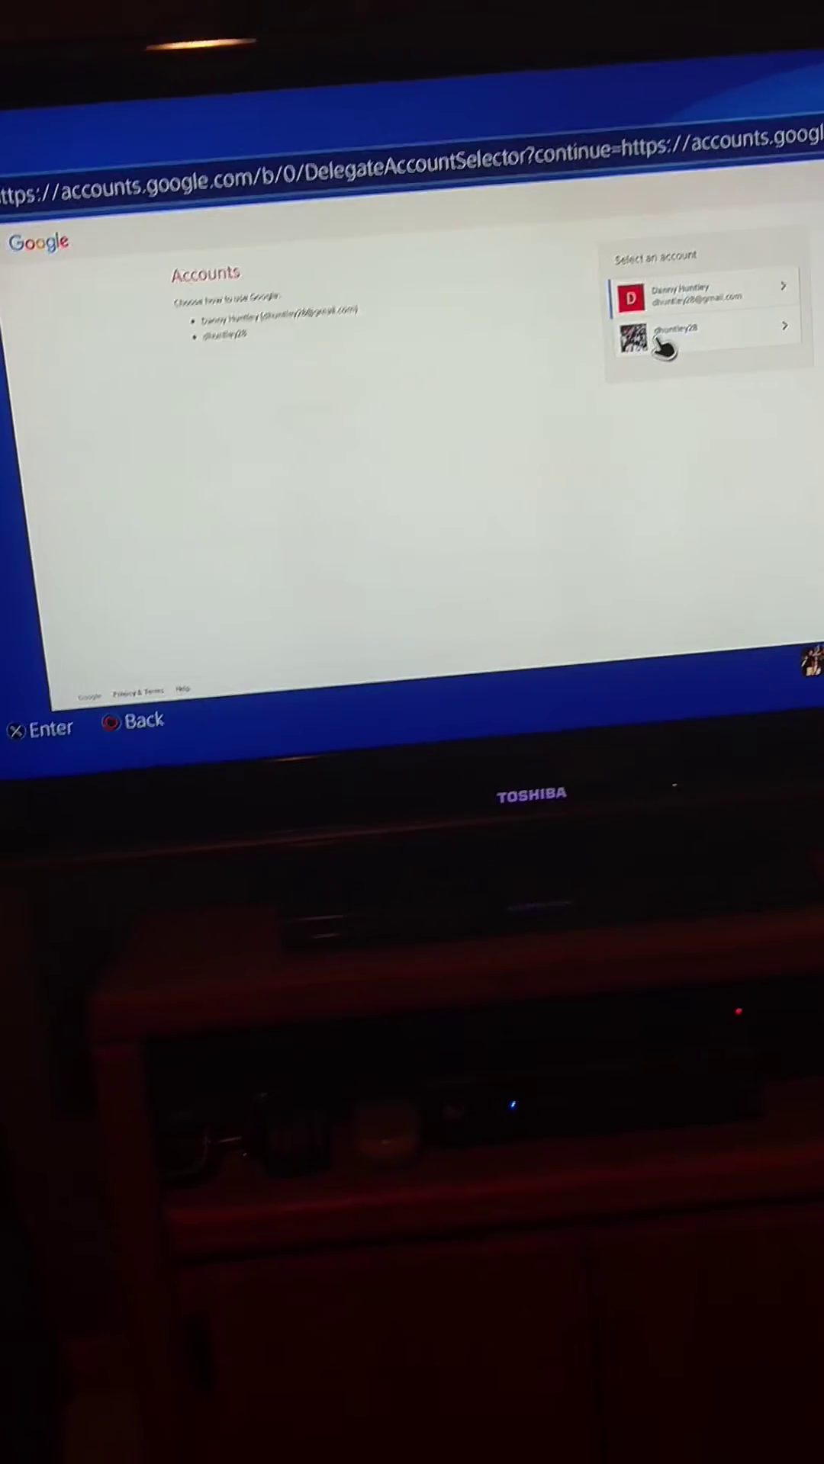
- Pick the second Google account and allow PlayStation Network access to it
{"action": "left_click", "coordinate": [654, 341]}
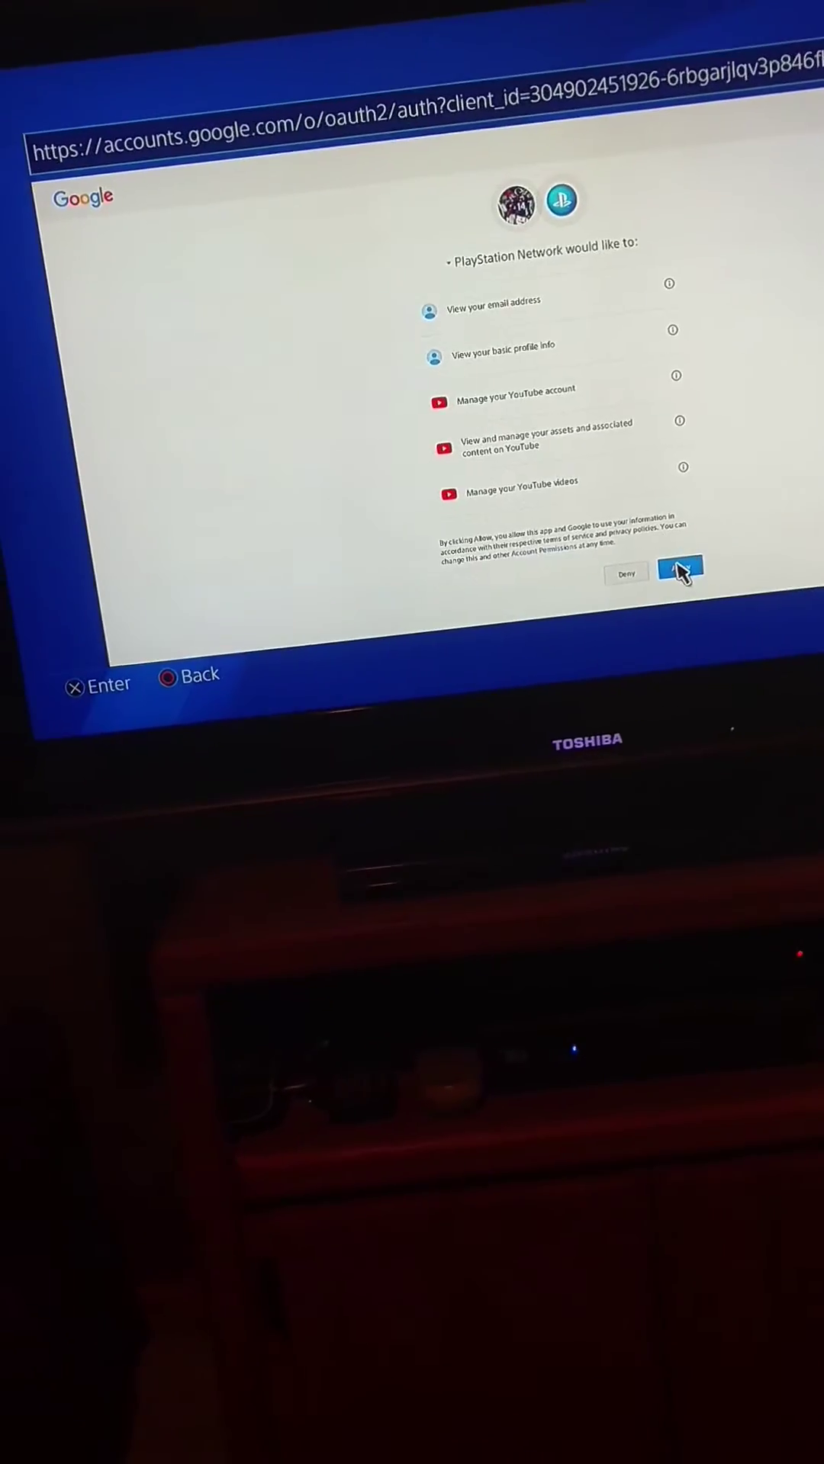
{"action": "left_click", "coordinate": [672, 569]}
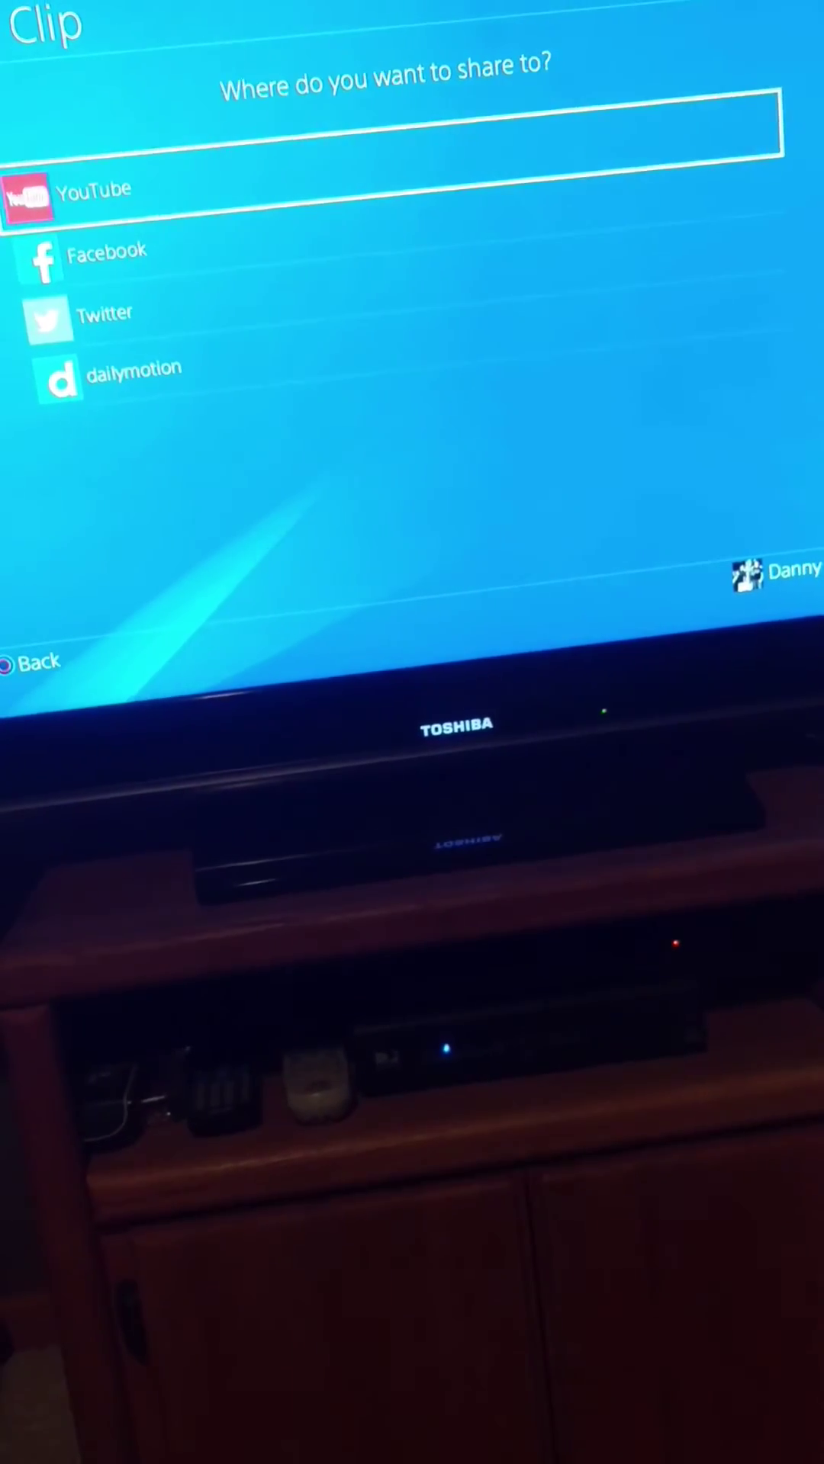
- Choose YouTube as the share destination
{"action": "key", "text": "Return"}
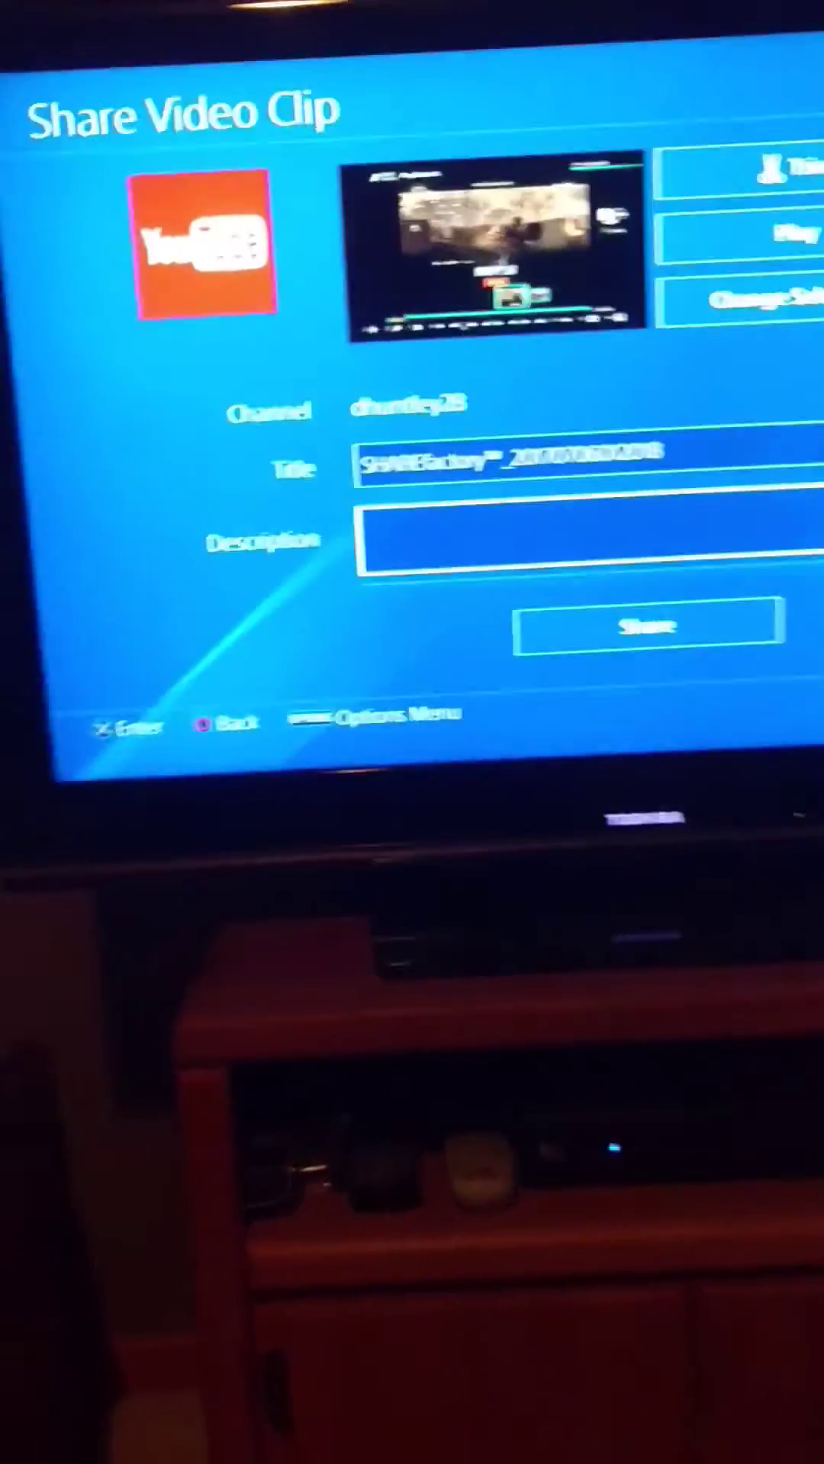